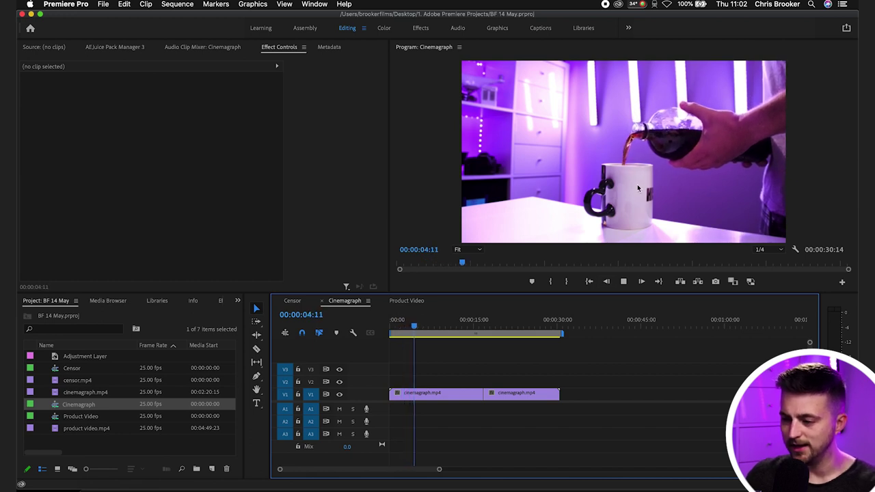
Step: Play through the pour footage and split the clip where the pour ends
{"action": "key", "text": "space"}
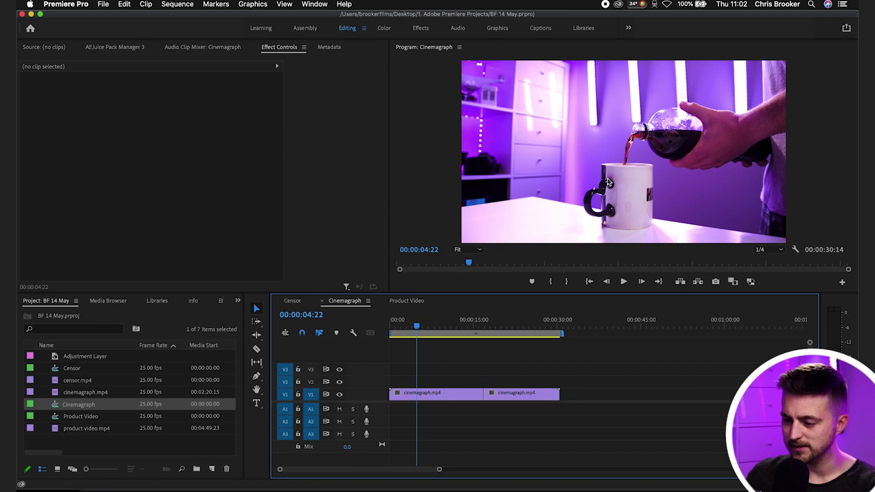
{"action": "key", "text": "space"}
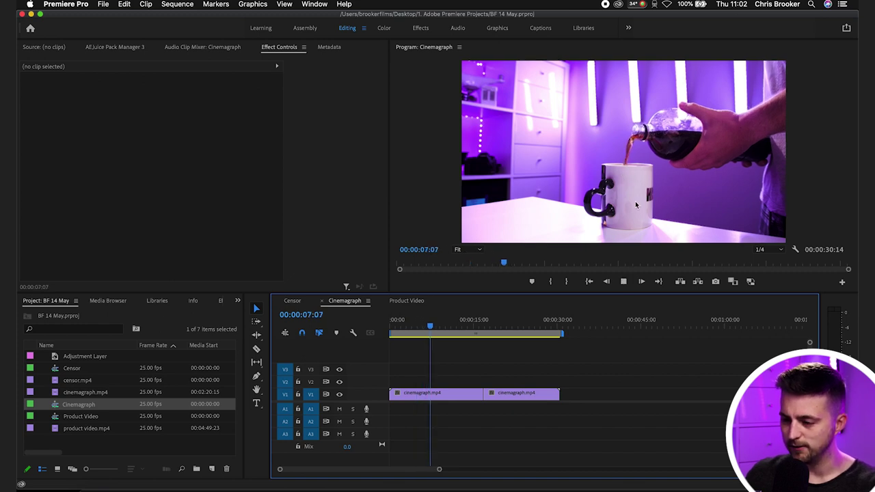
{"action": "mouse_move", "coordinate": [420, 329]}
{"action": "left_mouse_down"}
{"action": "mouse_move", "coordinate": [400, 330]}
{"action": "mouse_move", "coordinate": [414, 332]}
{"action": "left_mouse_up"}
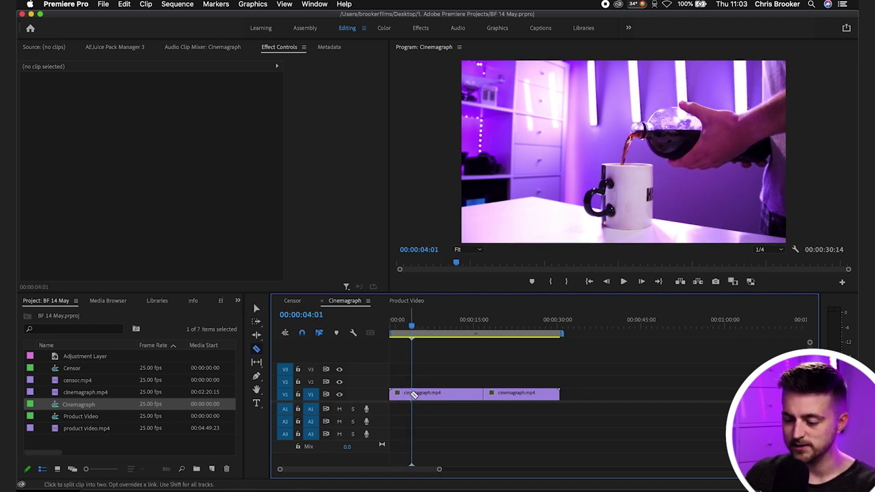
{"action": "left_click_drag", "start_coordinate": [413, 326], "coordinate": [459, 328]}
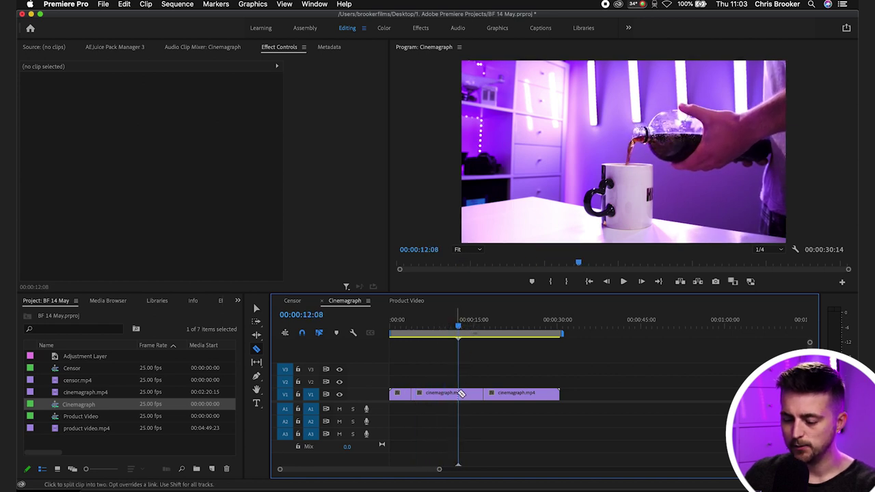
{"action": "left_click", "coordinate": [459, 393]}
Step: Delete the unwanted middle piece and the short first piece of the clip
{"action": "key", "text": "v"}
{"action": "left_click", "coordinate": [471, 393]}
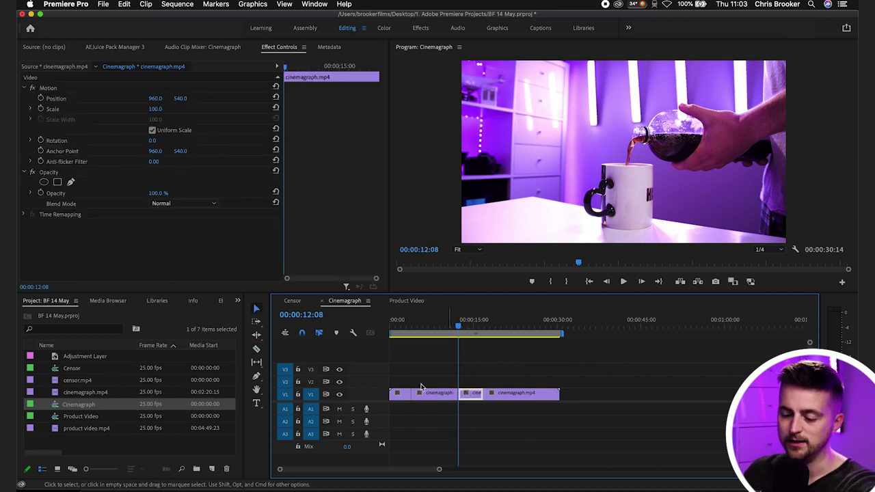
{"action": "key", "text": "Delete"}
{"action": "left_click", "coordinate": [397, 394]}
{"action": "key", "text": "Delete"}
Step: Move the remaining 8-second pour clip to 00:00 and play it back from the start
{"action": "left_click_drag", "start_coordinate": [417, 327], "coordinate": [430, 327]}
{"action": "left_click", "coordinate": [431, 395]}
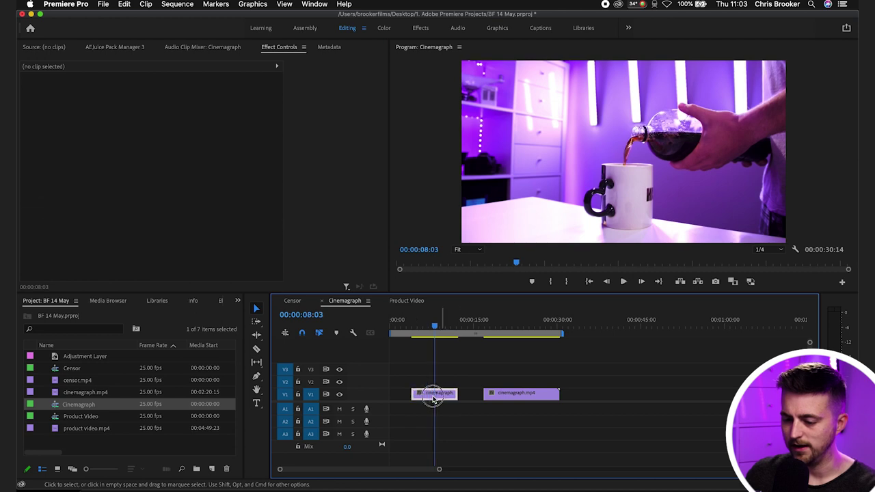
{"action": "left_click_drag", "start_coordinate": [431, 394], "coordinate": [409, 394]}
{"action": "key", "text": "Home"}
{"action": "key", "text": "space"}
{"action": "key", "text": "="}
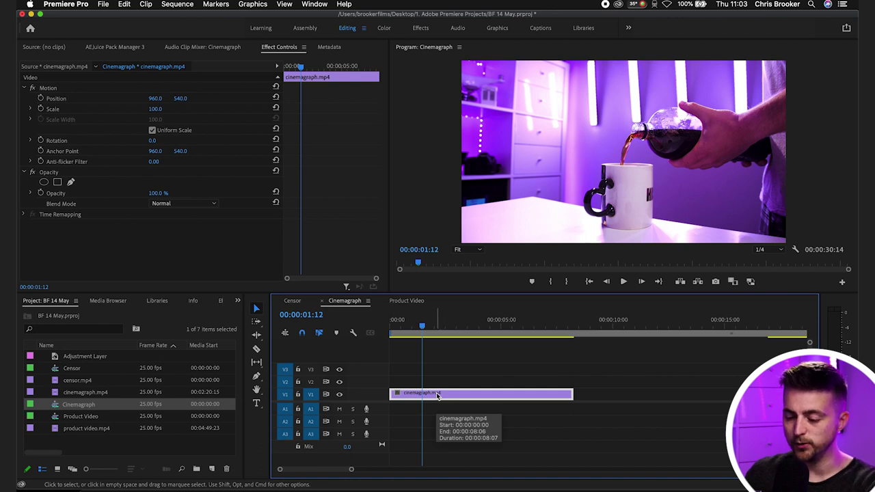
Step: Paste a copy of the pour clip and place it on V2 at 00:00, above the original
{"action": "left_click_drag", "start_coordinate": [438, 396], "coordinate": [438, 380]}
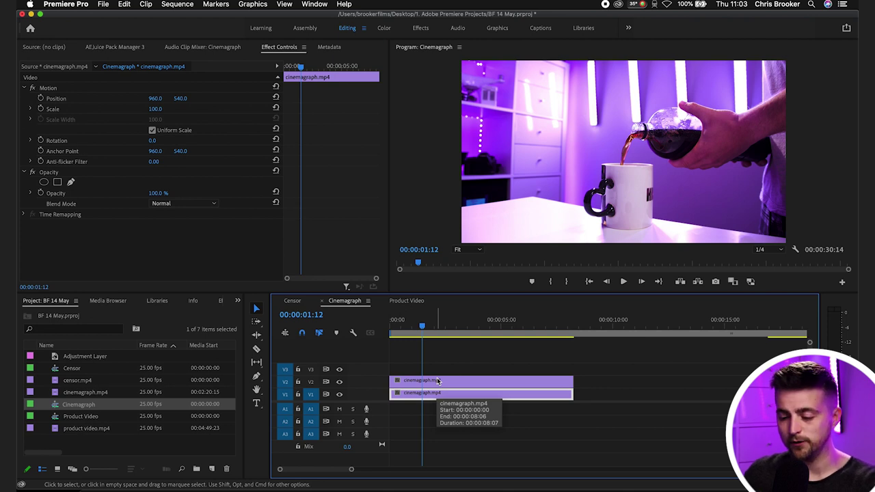
{"action": "key", "text": "super+z"}
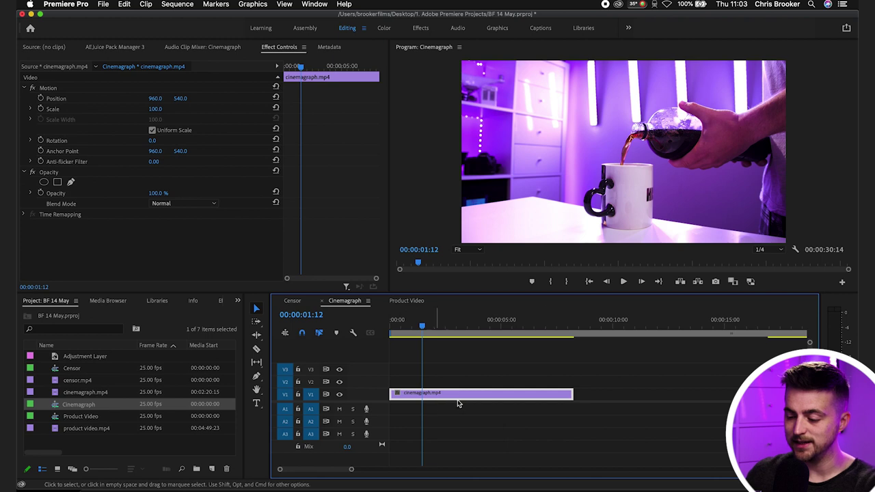
{"action": "left_click", "coordinate": [592, 328]}
{"action": "key", "text": "super+v"}
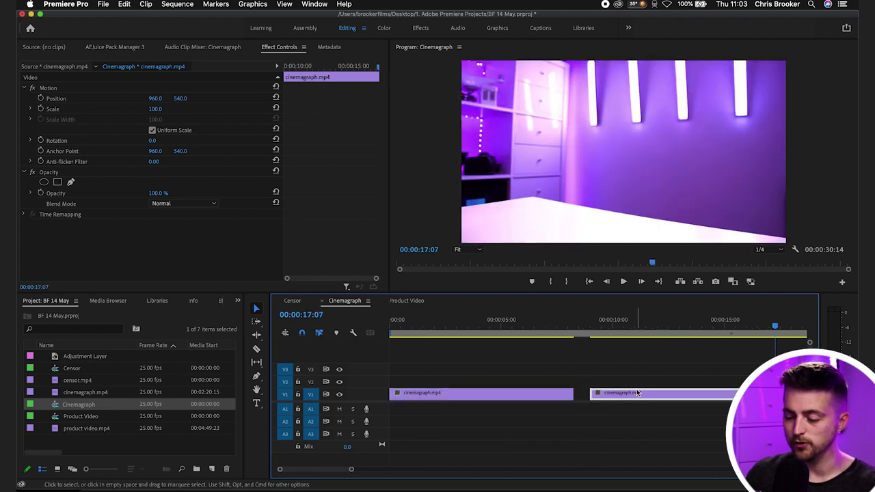
{"action": "left_click_drag", "start_coordinate": [638, 393], "coordinate": [426, 381]}
{"action": "left_click", "coordinate": [476, 326]}
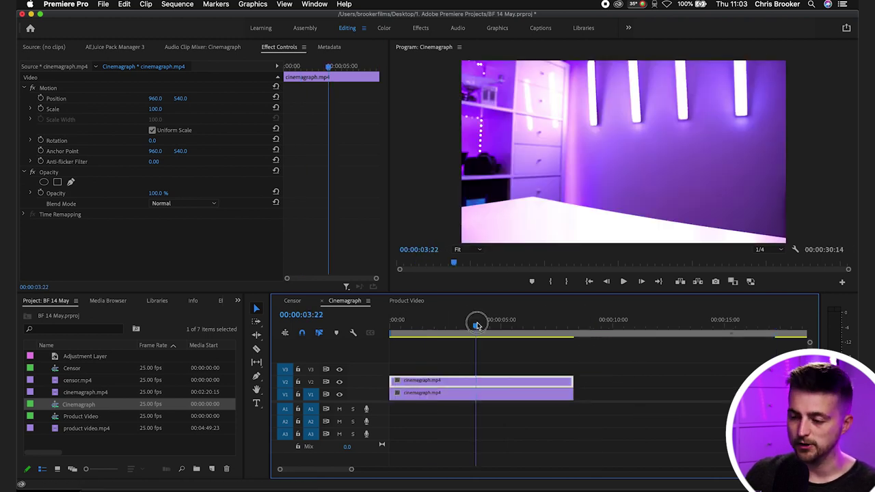
{"action": "left_click_drag", "start_coordinate": [476, 326], "coordinate": [391, 326]}
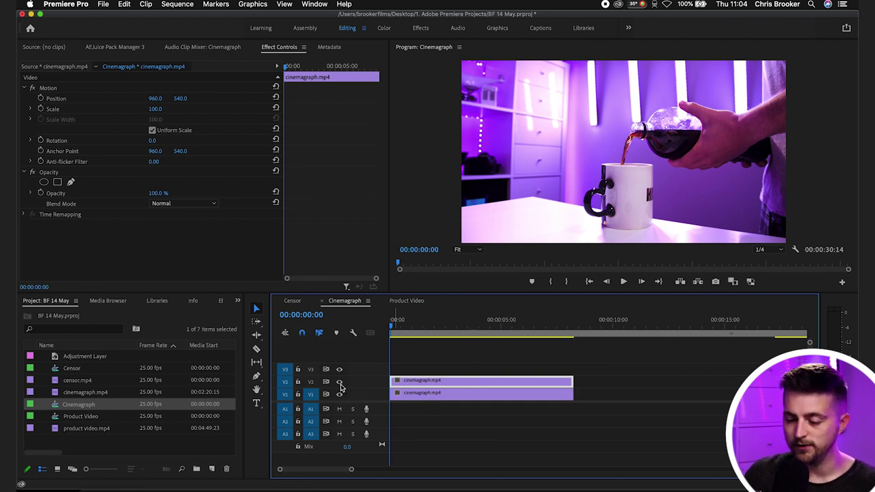
Step: Apply Add Frame Hold to the V1 pour clip and play back the stacked clips
{"action": "left_click", "coordinate": [417, 394]}
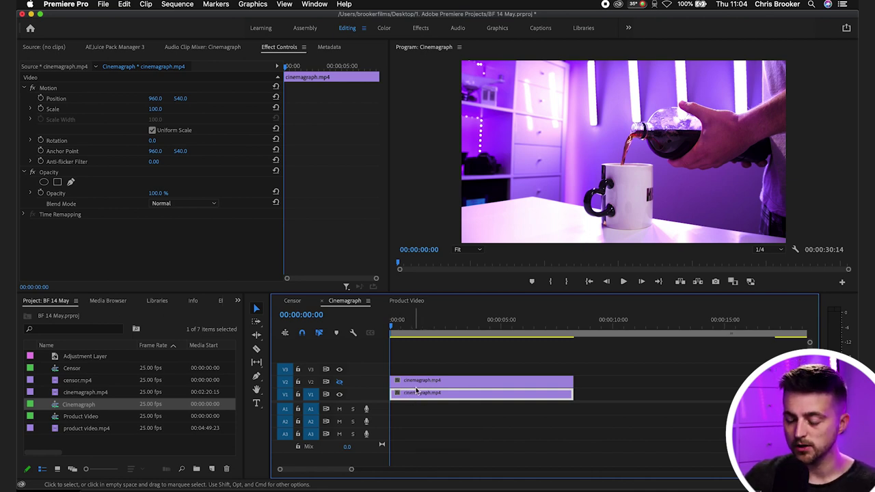
{"action": "left_click_drag", "start_coordinate": [410, 320], "coordinate": [377, 331]}
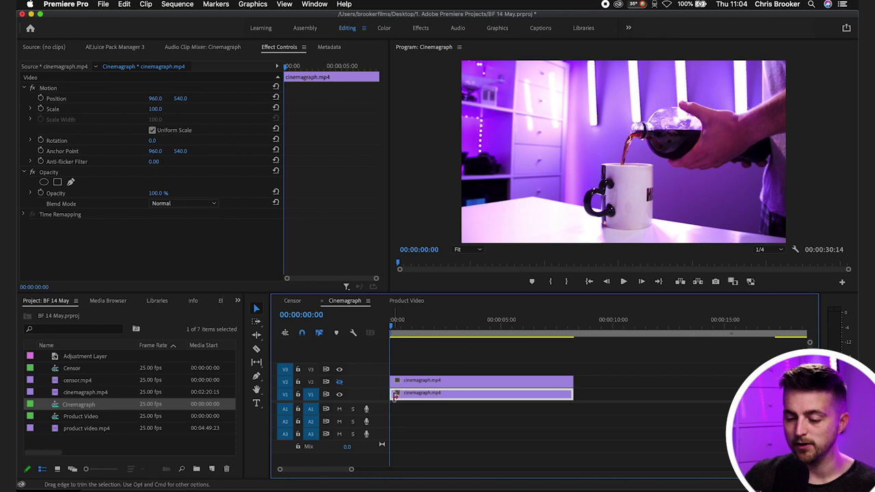
{"action": "right_click", "coordinate": [431, 400]}
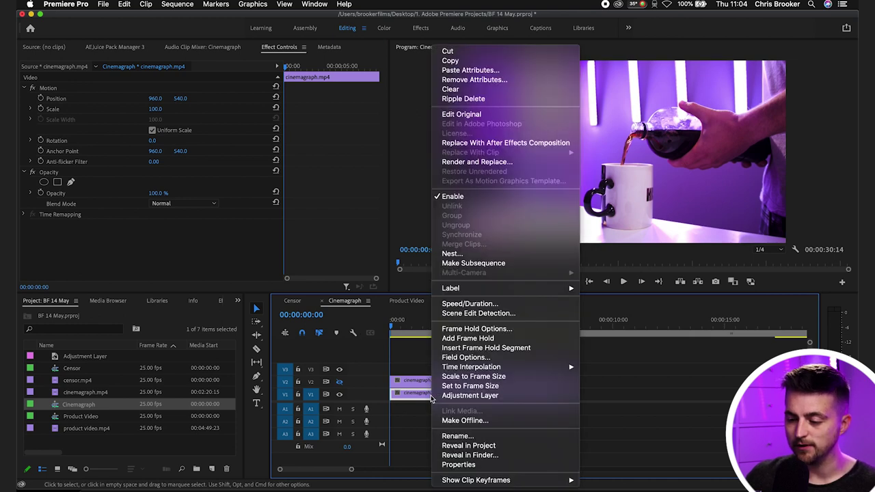
{"action": "left_click", "coordinate": [491, 340]}
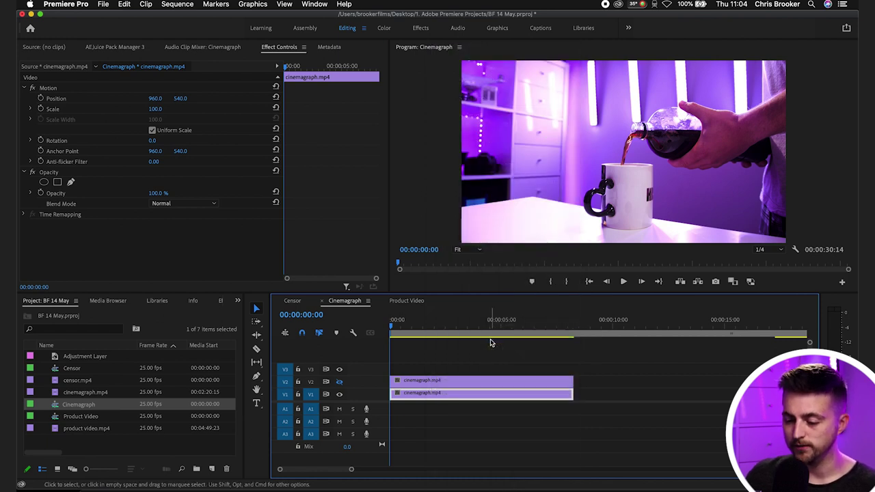
{"action": "left_click_drag", "start_coordinate": [410, 342], "coordinate": [542, 342]}
{"action": "key", "text": "Home"}
{"action": "key", "text": "space"}
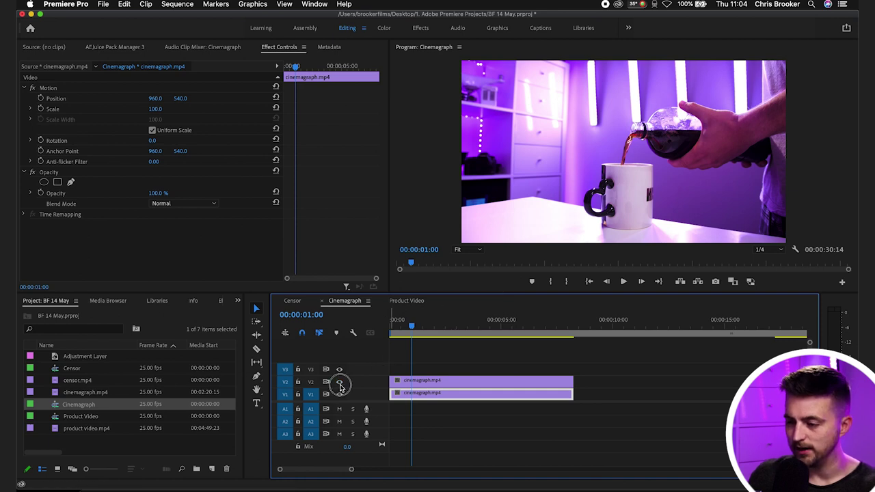
{"action": "left_click", "coordinate": [419, 385]}
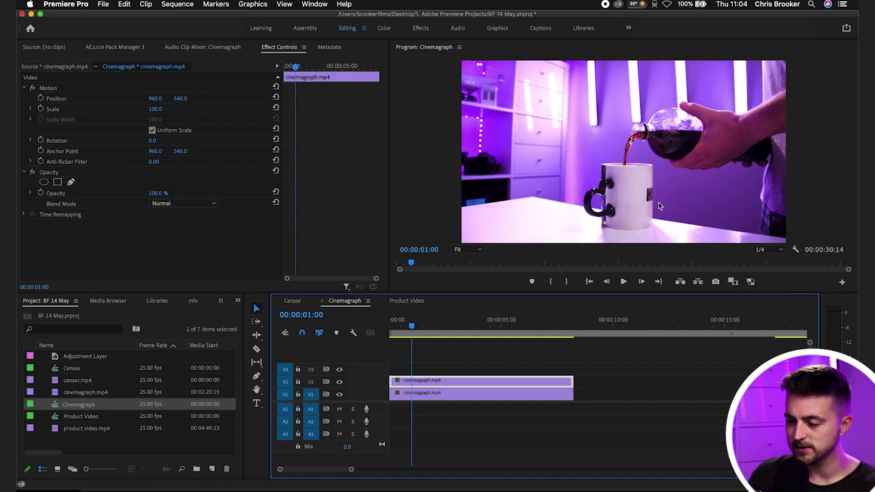
Step: At 150% preview zoom, draw a freeform opacity mask around the V2 bottle and stream
{"action": "left_click", "coordinate": [465, 251]}
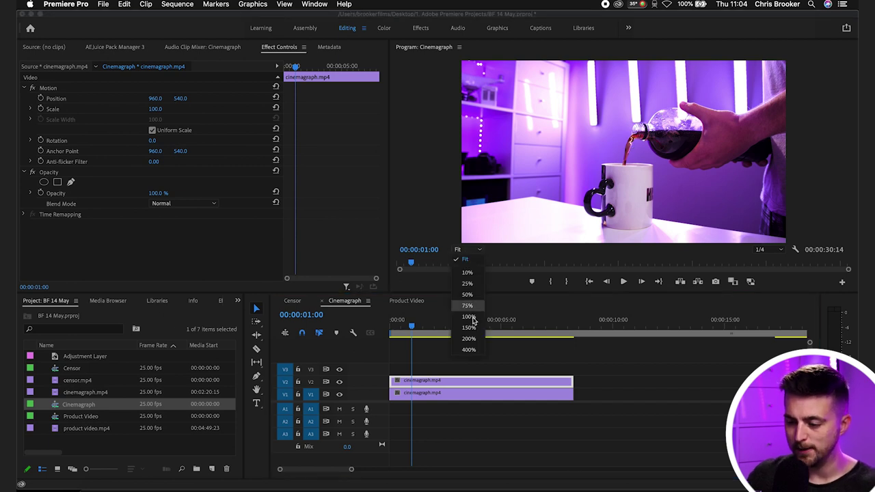
{"action": "left_click", "coordinate": [469, 328]}
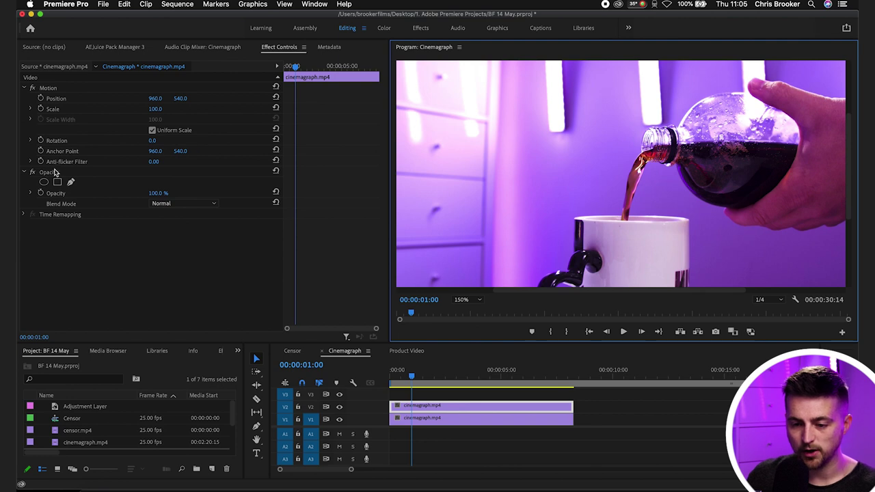
{"action": "left_click", "coordinate": [53, 173]}
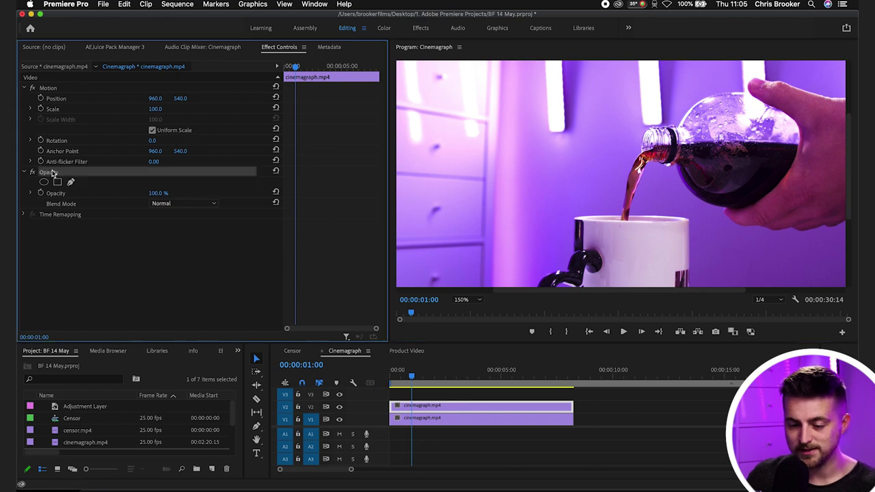
{"action": "left_click", "coordinate": [71, 183]}
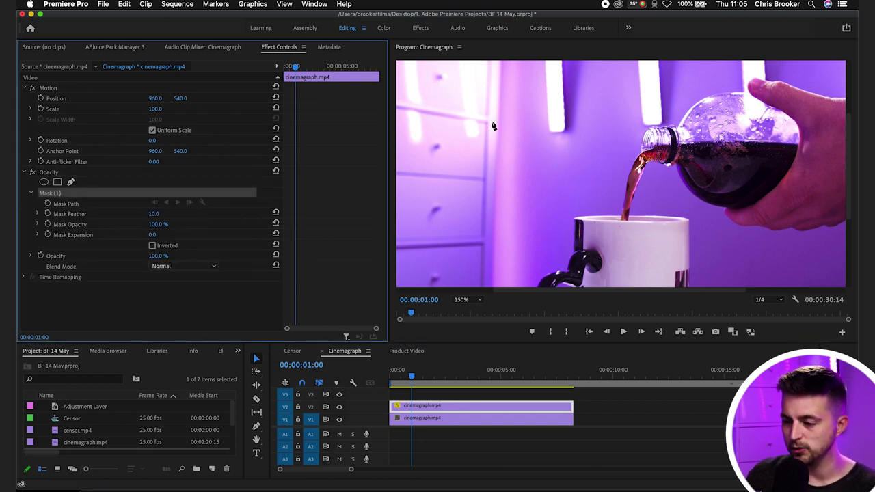
{"action": "left_click", "coordinate": [538, 200]}
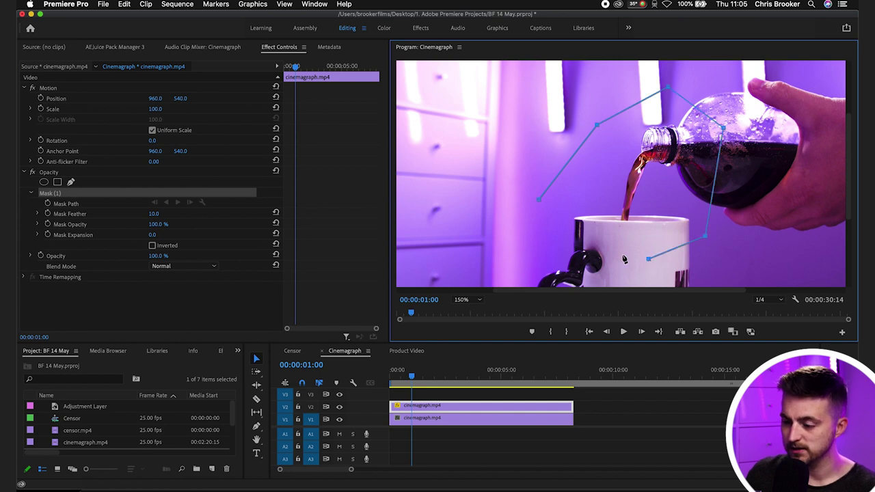
{"action": "left_click", "coordinate": [539, 201]}
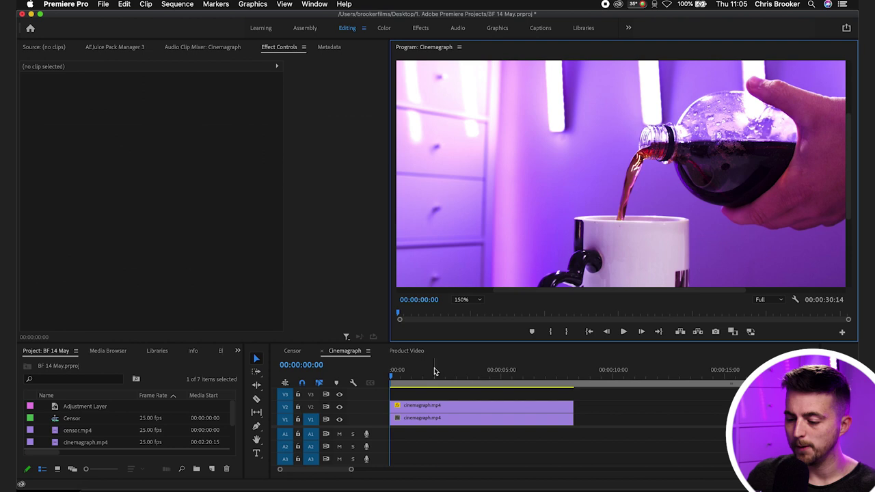
{"action": "left_click", "coordinate": [358, 373]}
{"action": "key", "text": "space"}
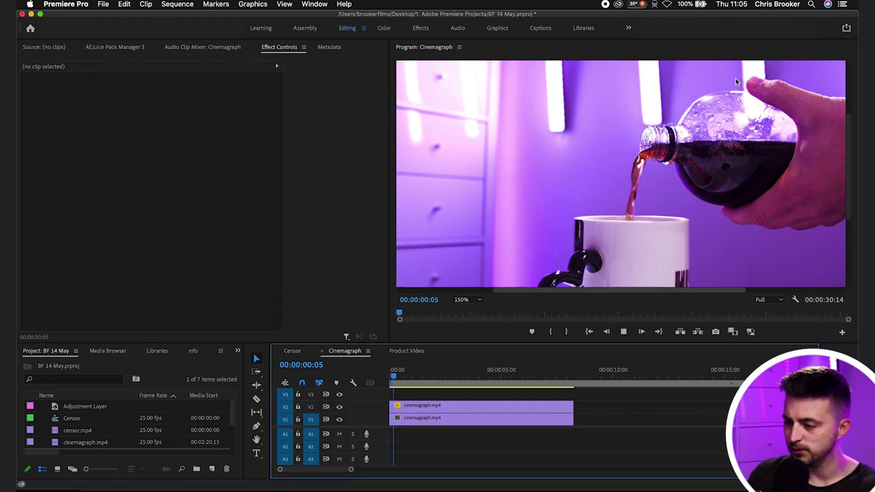
Step: Pause at 5:10 and show the Mask (1) outline of the top clip
{"action": "left_click", "coordinate": [704, 156]}
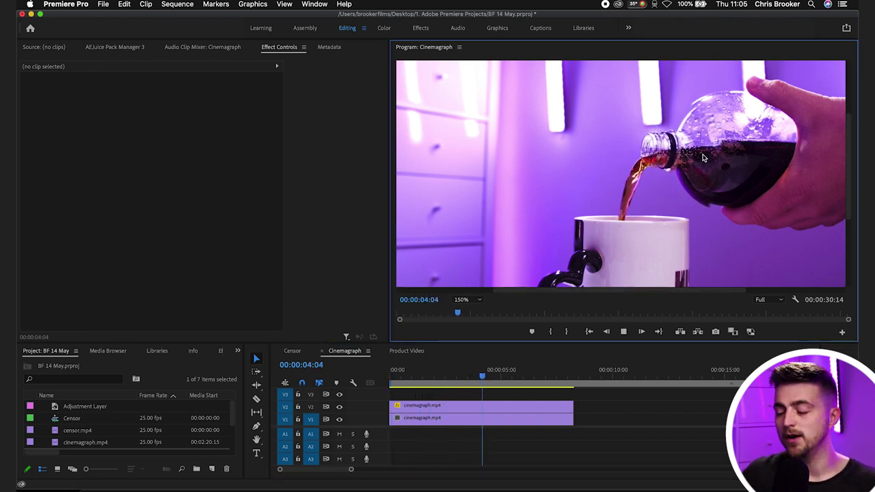
{"action": "key", "text": "space"}
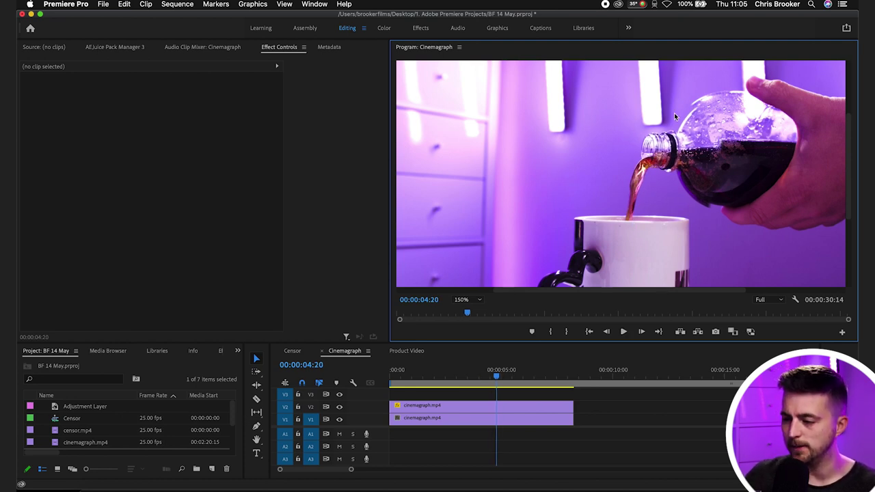
{"action": "left_click", "coordinate": [471, 405]}
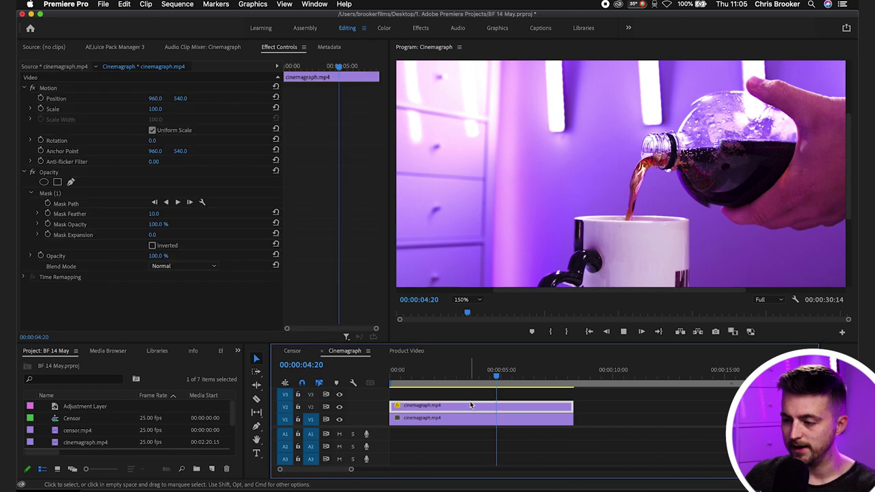
{"action": "key", "text": "space"}
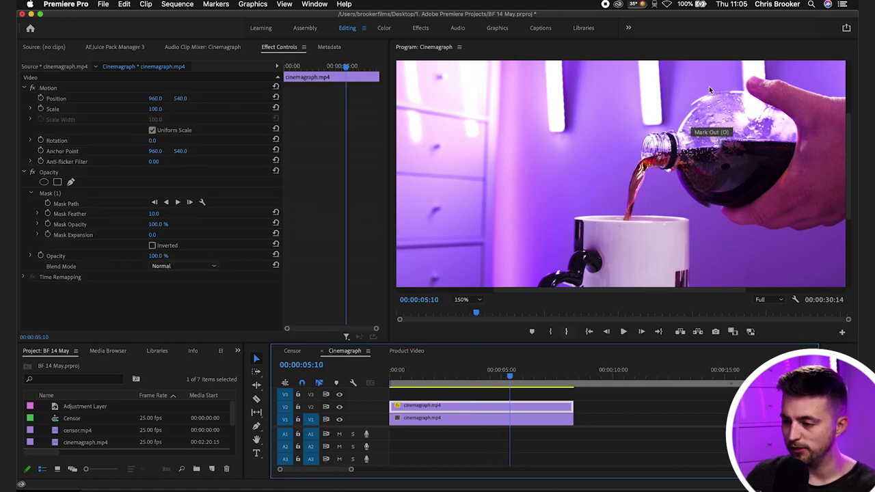
{"action": "left_click", "coordinate": [51, 193]}
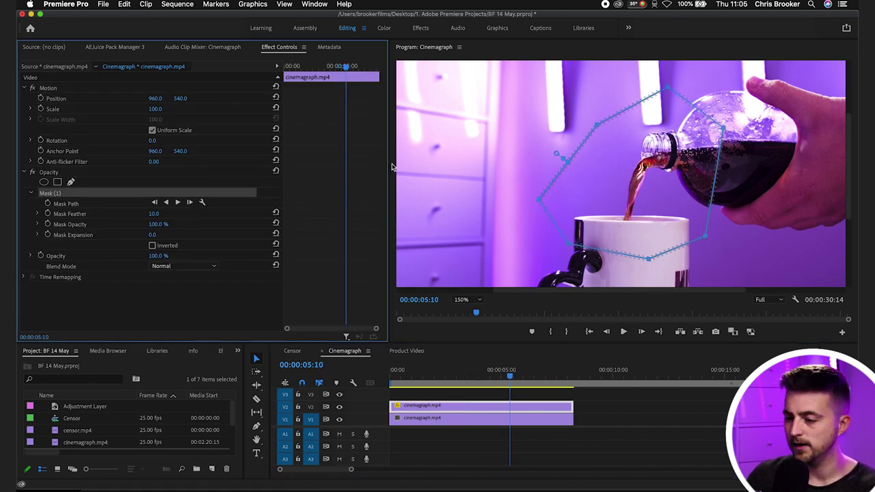
Step: Pull the top, right, bottle-neck and lower-right mask points tighter around the pour, then replay
{"action": "left_click_drag", "start_coordinate": [670, 89], "coordinate": [591, 89]}
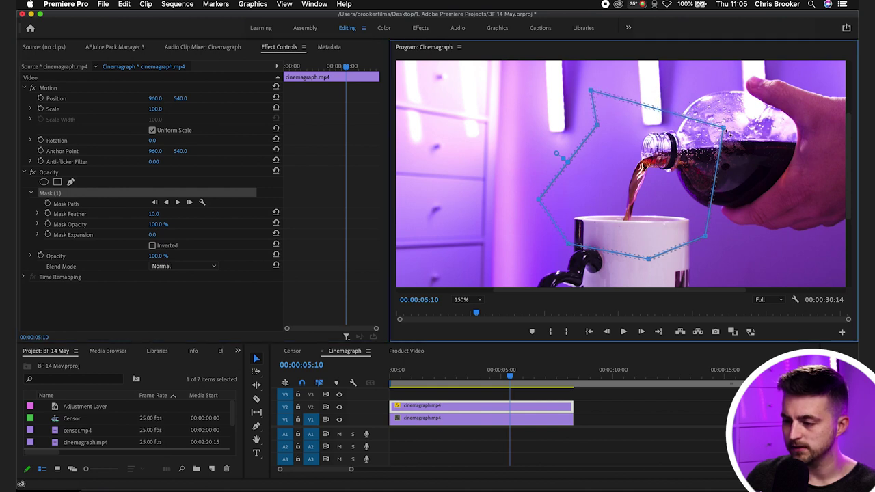
{"action": "left_click_drag", "start_coordinate": [726, 129], "coordinate": [673, 158]}
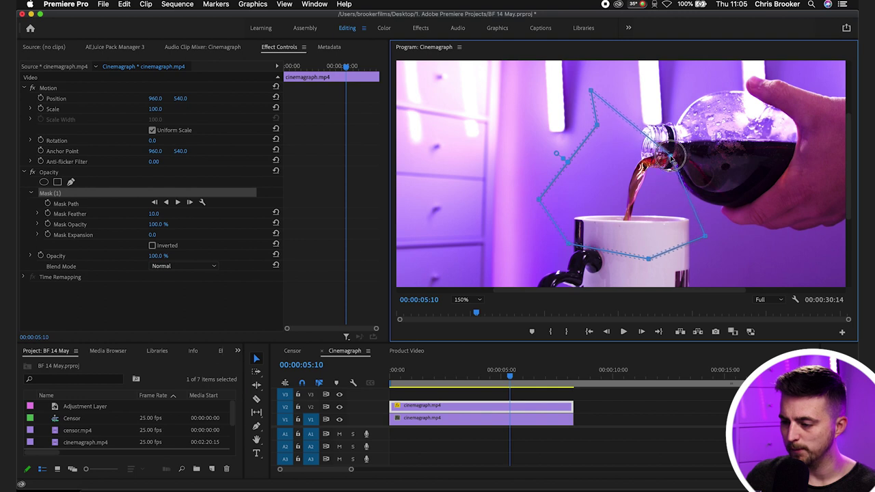
{"action": "left_click_drag", "start_coordinate": [658, 120], "coordinate": [646, 147]}
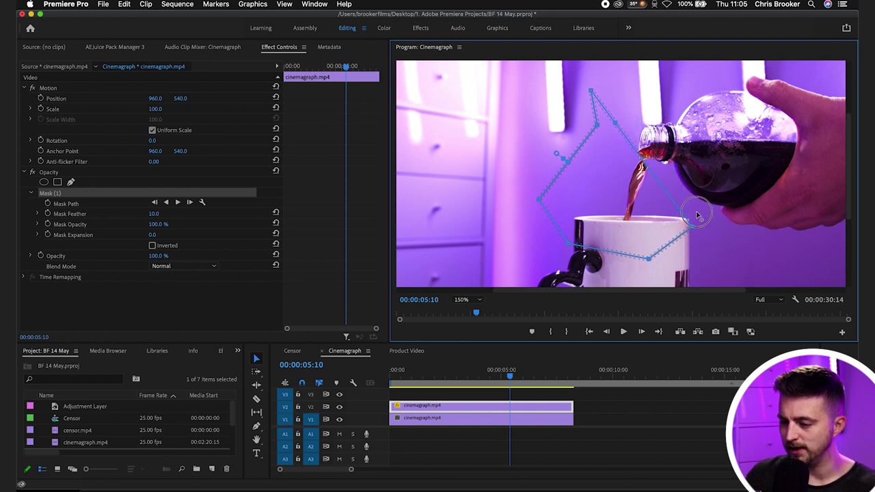
{"action": "left_click_drag", "start_coordinate": [697, 216], "coordinate": [690, 193]}
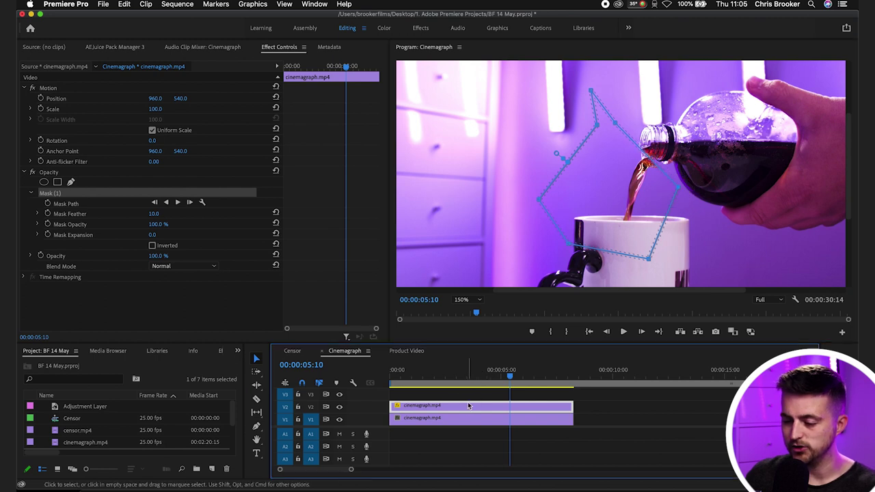
{"action": "left_click", "coordinate": [471, 374]}
{"action": "key", "text": "Home"}
{"action": "key", "text": "space"}
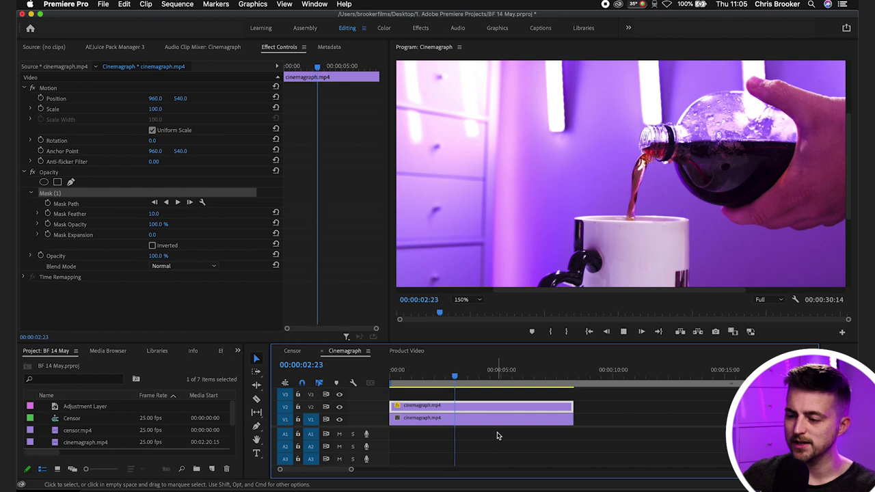
Step: At about 7 seconds, pull the top and right mask points in beside the stream, then replay
{"action": "key", "text": "space"}
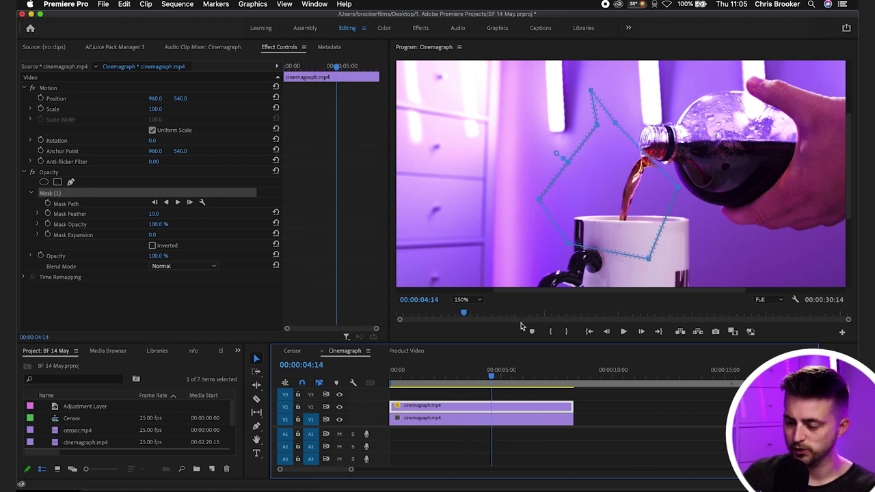
{"action": "key", "text": "space"}
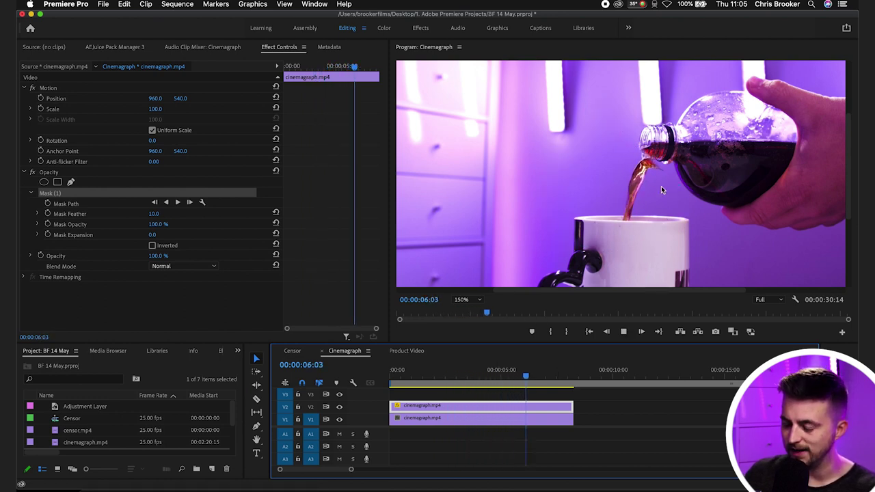
{"action": "key", "text": "space"}
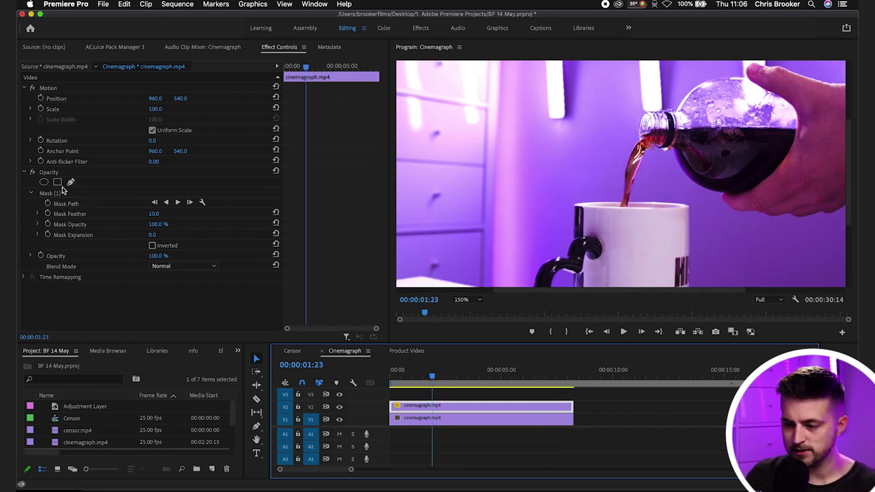
{"action": "left_click", "coordinate": [54, 194]}
{"action": "left_click_drag", "start_coordinate": [617, 111], "coordinate": [604, 126]}
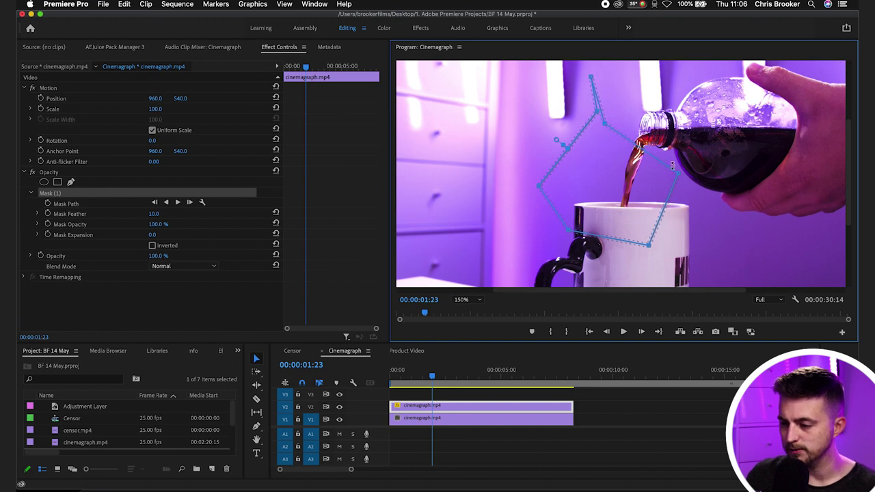
{"action": "left_click_drag", "start_coordinate": [679, 176], "coordinate": [649, 166]}
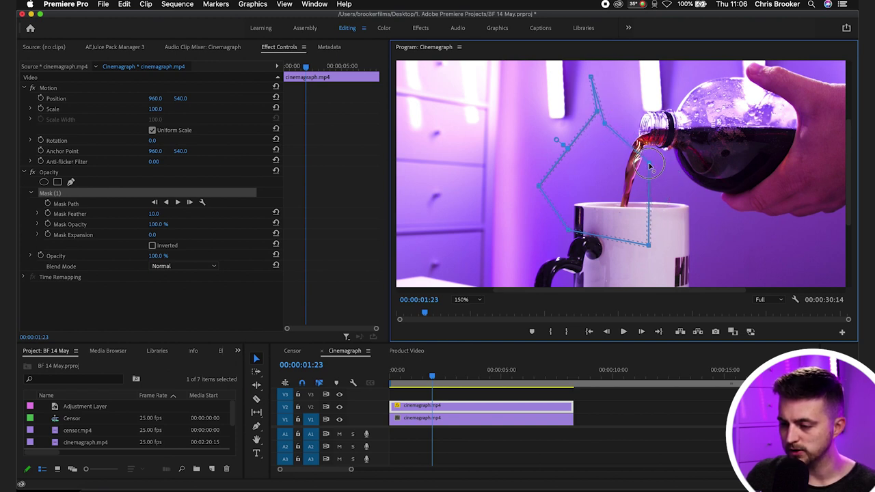
{"action": "left_click", "coordinate": [479, 395]}
{"action": "key", "text": "space"}
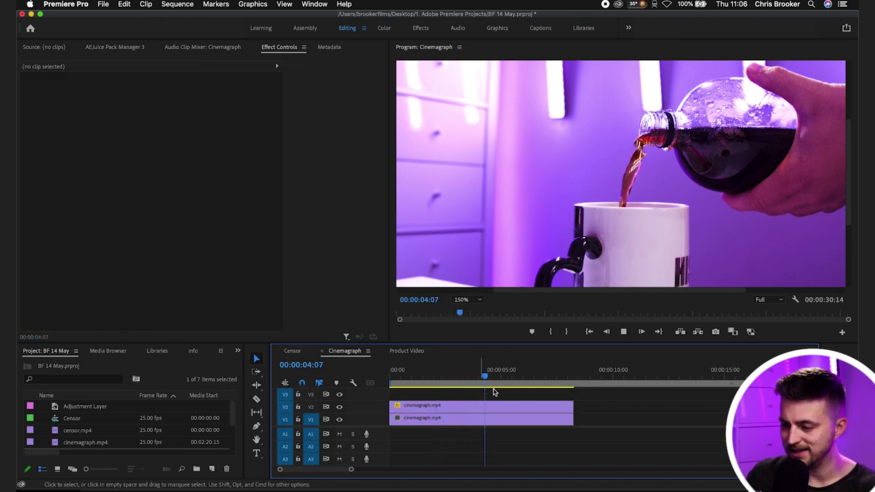
{"action": "key", "text": "space"}
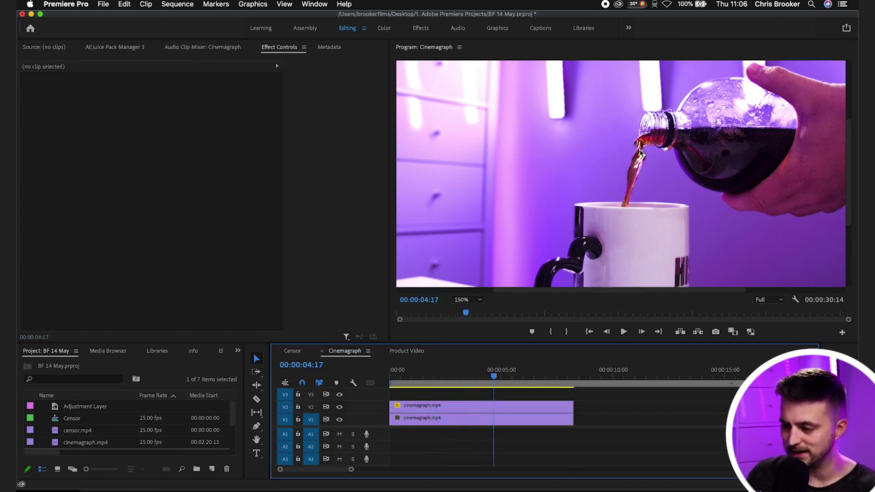
Step: Raise the V2 mask's feather from 10 to 26 and play the sequence back
{"action": "left_click", "coordinate": [481, 406]}
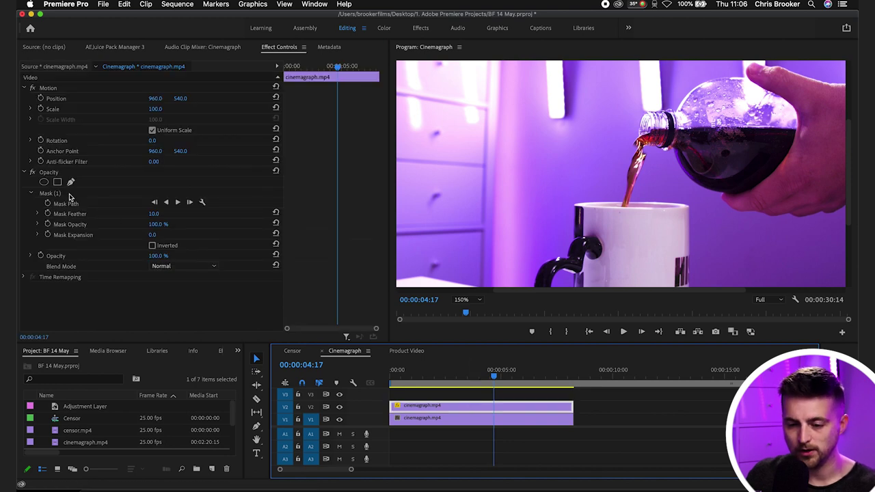
{"action": "left_click", "coordinate": [45, 194]}
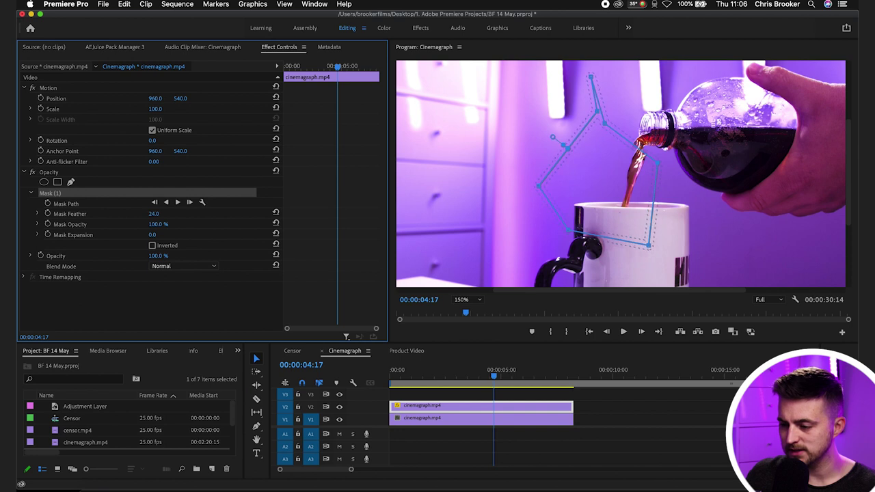
{"action": "left_click", "coordinate": [673, 170]}
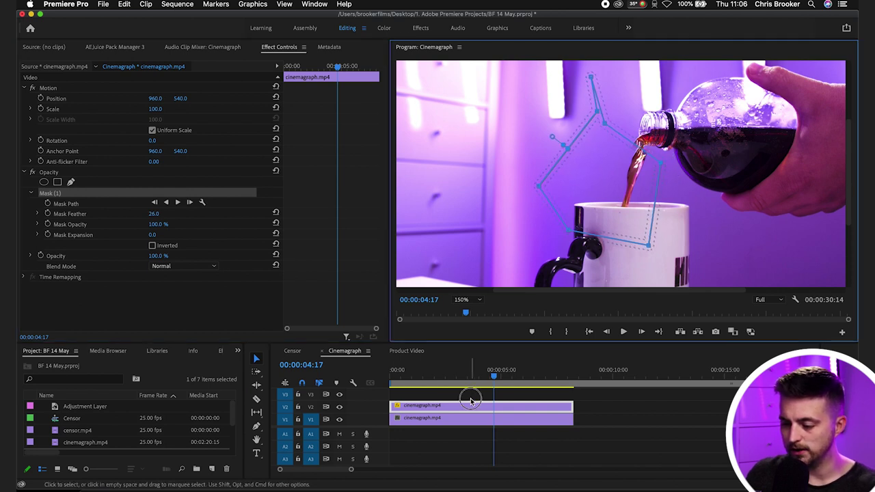
{"action": "left_click", "coordinate": [471, 402]}
{"action": "left_click", "coordinate": [624, 332]}
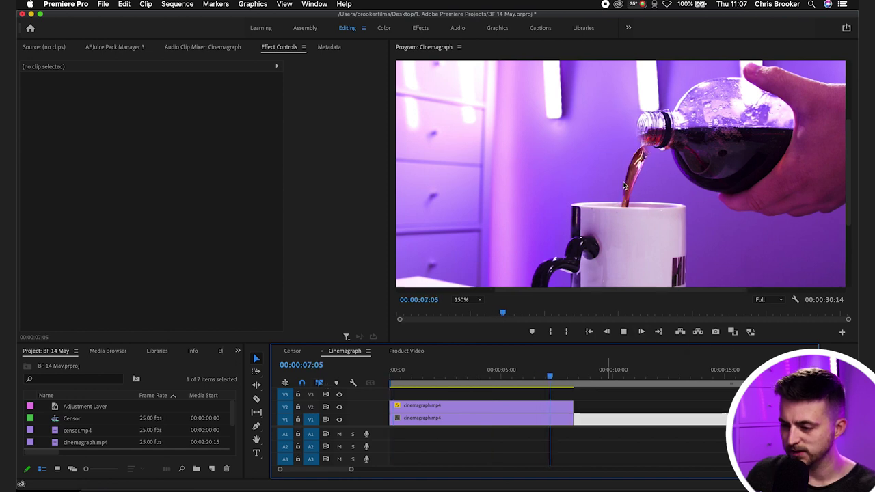
Step: Cut both tracks at 00:00:05:00, delete everything after the cut, and replay
{"action": "left_click", "coordinate": [525, 374]}
{"action": "left_click_drag", "start_coordinate": [401, 387], "coordinate": [497, 427]}
{"action": "left_click", "coordinate": [516, 395]}
{"action": "key", "text": "c"}
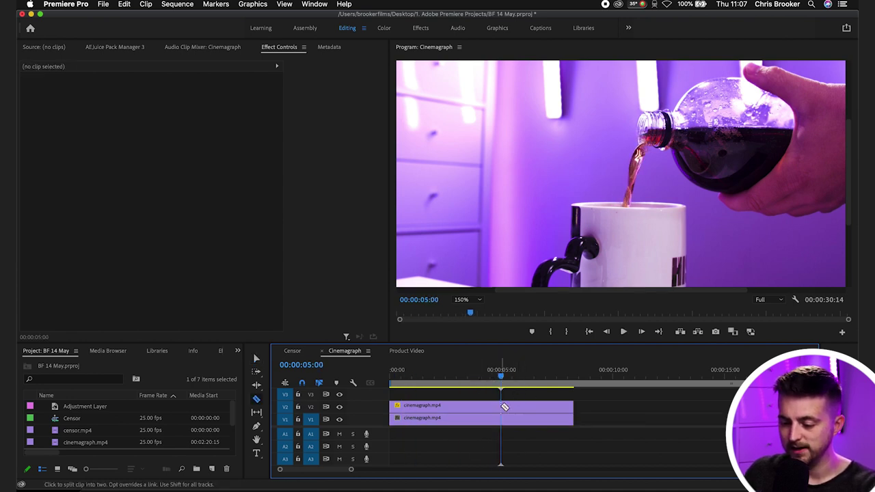
{"action": "key", "text": "v"}
{"action": "left_click_drag", "start_coordinate": [587, 391], "coordinate": [540, 418]}
{"action": "key", "text": "Delete"}
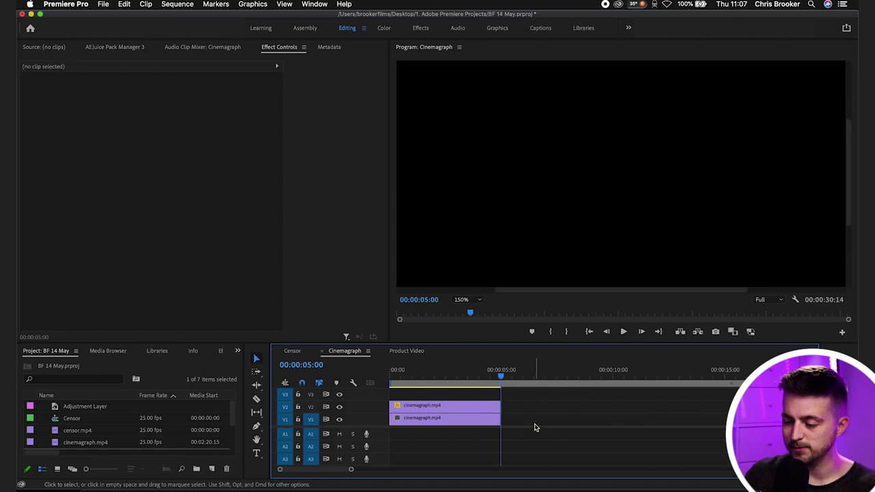
{"action": "key", "text": "space"}
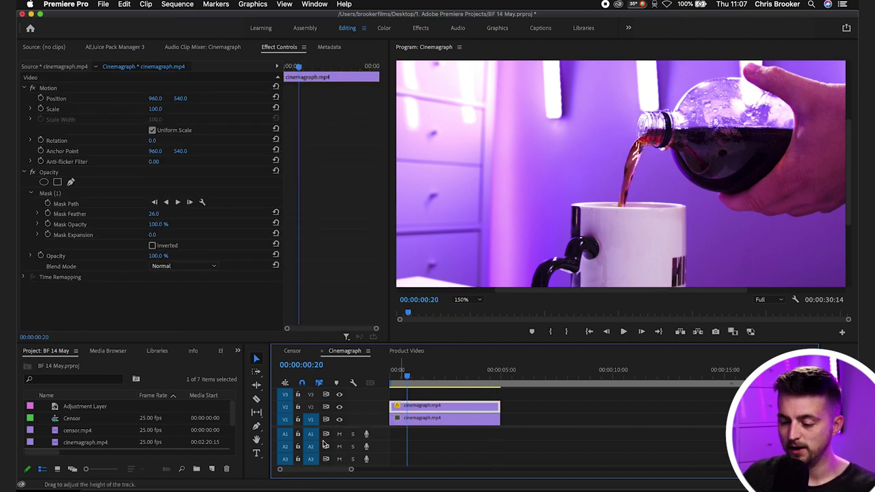
Step: Turn off V1's track output and play back the masked pour alone over black
{"action": "left_click", "coordinate": [339, 419]}
{"action": "key", "text": "space"}
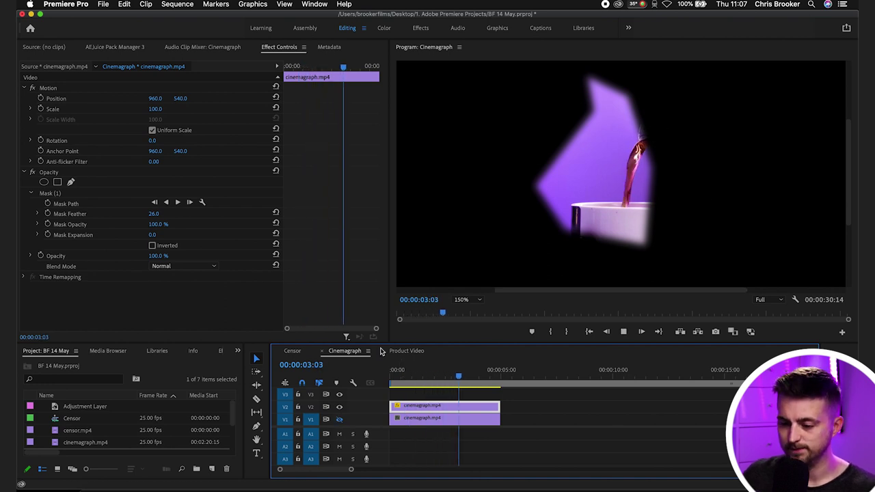
{"action": "right_click", "coordinate": [339, 419]}
{"action": "left_click", "coordinate": [339, 421]}
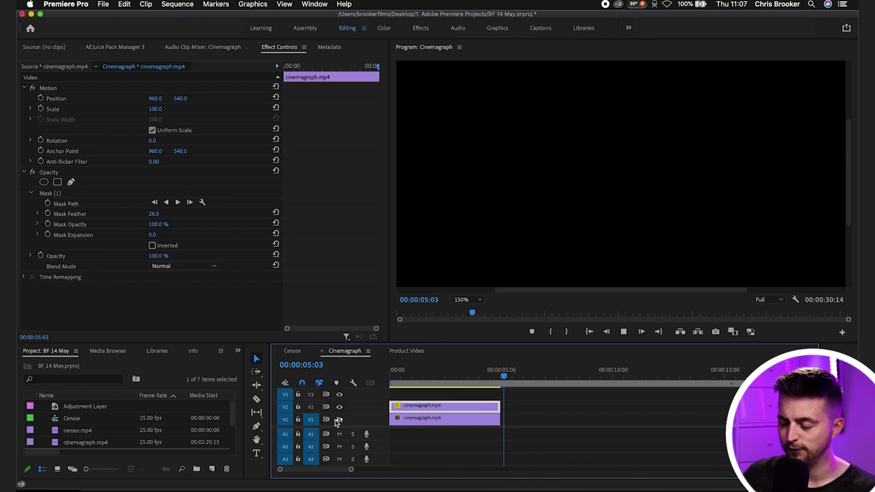